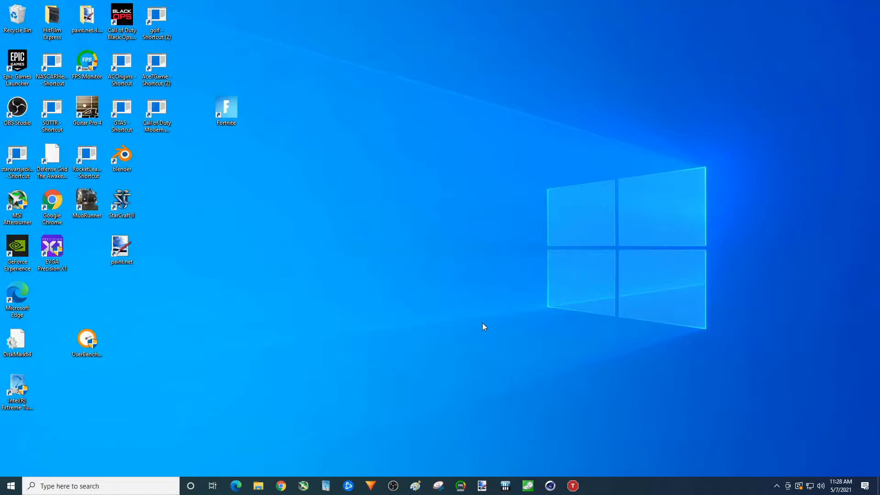
Open Task Manager's Performance tab and view the CPU, Memory and GPU 0 (RTX 2060 SUPER) pages
{"action": "key", "text": "ctrl+alt+Delete"}
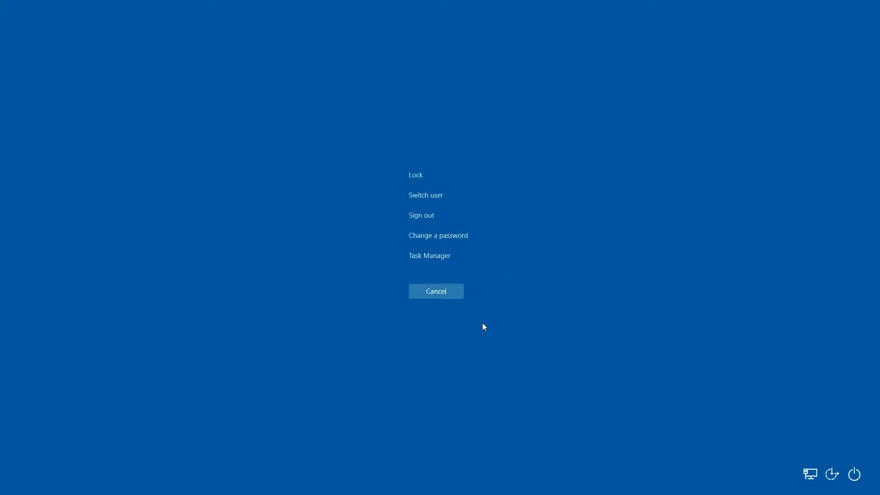
{"action": "left_click", "coordinate": [448, 255]}
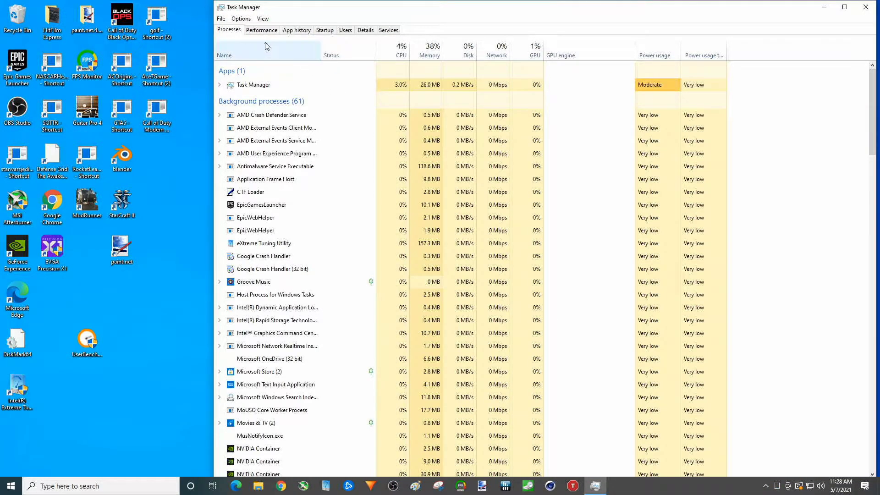
{"action": "left_click", "coordinate": [262, 31]}
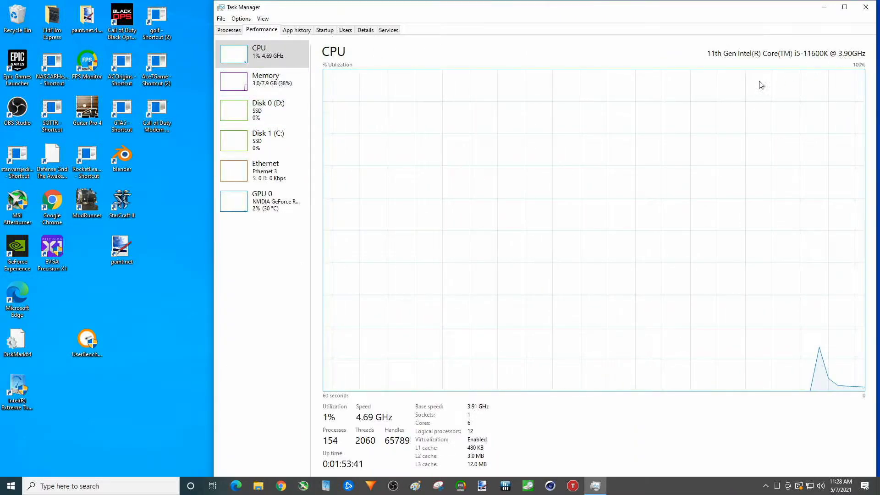
{"action": "left_click", "coordinate": [262, 82]}
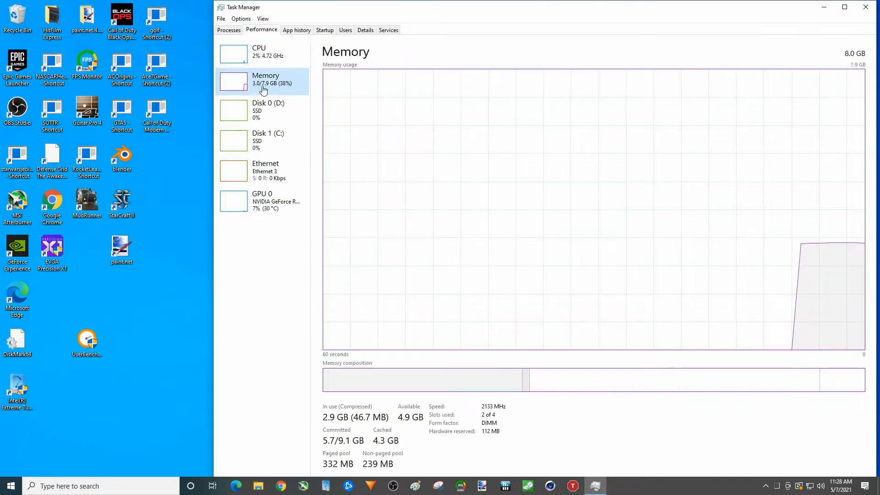
{"action": "left_click", "coordinate": [270, 205]}
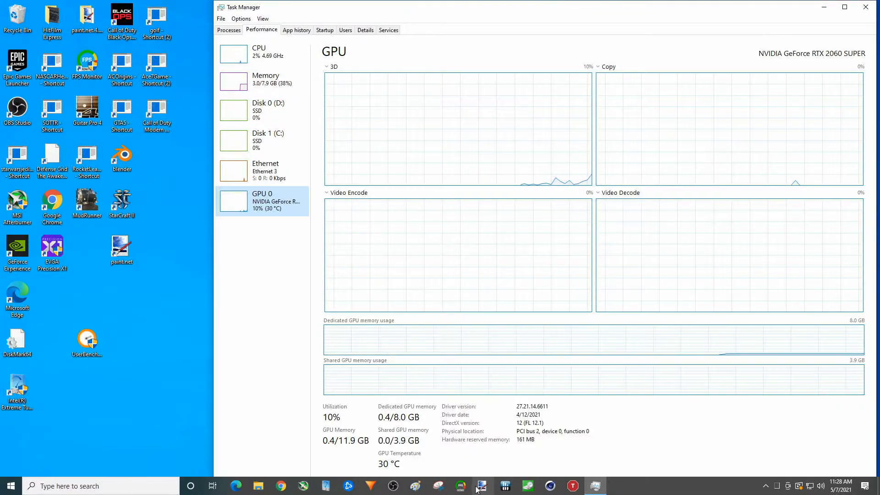
Launch XTU past the UAC prompt and view System Information with Package Temperature highlighted
{"action": "left_click", "coordinate": [325, 487]}
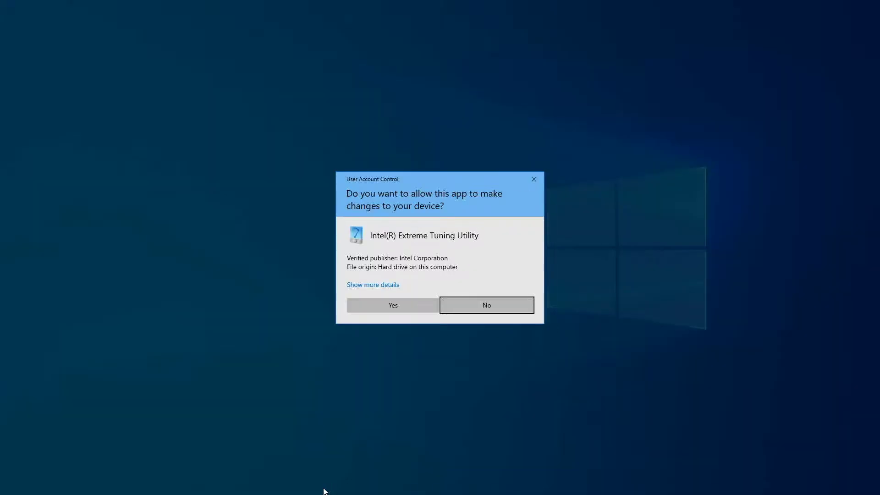
{"action": "left_click", "coordinate": [374, 302]}
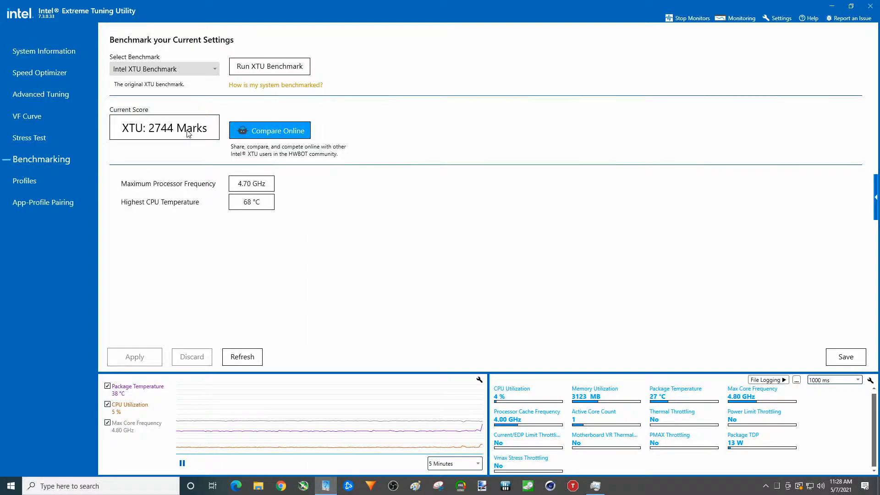
{"action": "left_click", "coordinate": [57, 53]}
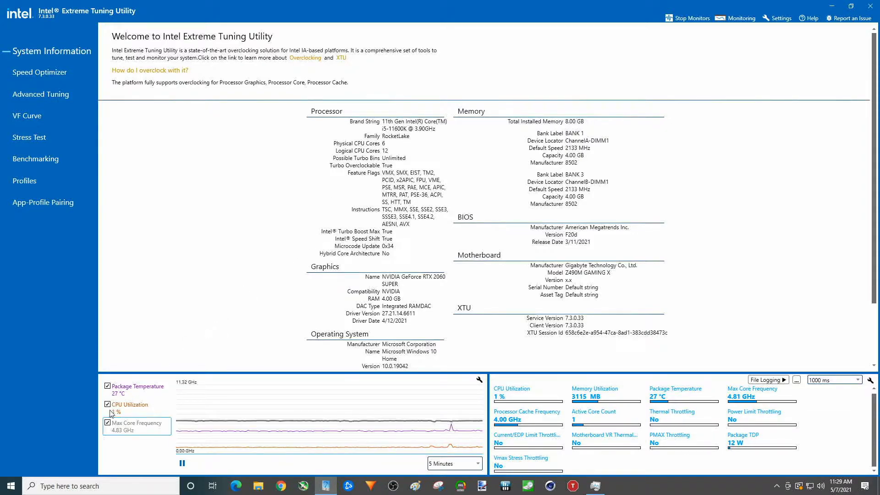
{"action": "left_click", "coordinate": [118, 395]}
{"action": "mouse_move", "coordinate": [120, 395]}
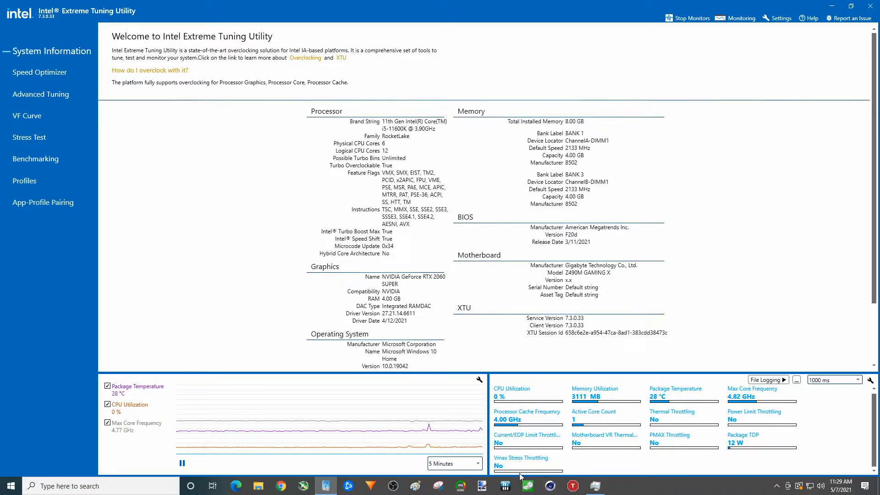
Run the XTU benchmark, scoring 2742 marks at 4.80 GHz peak and 70 °C
{"action": "left_click", "coordinate": [35, 159]}
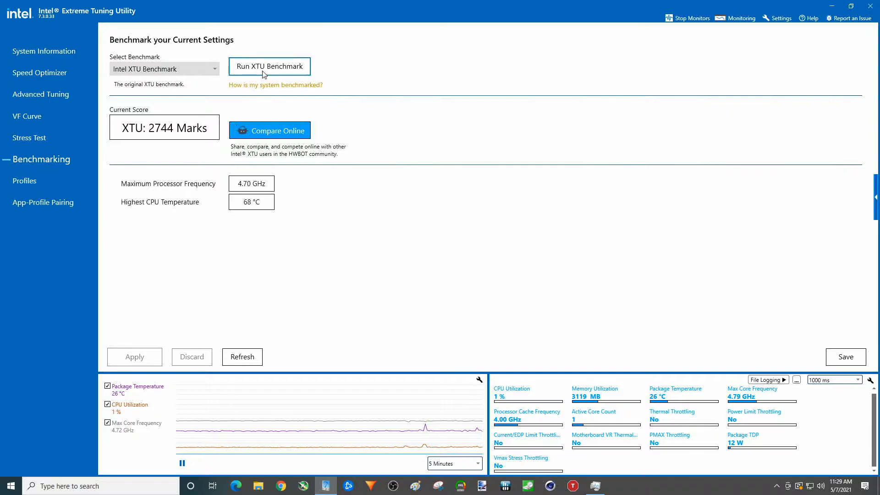
{"action": "left_click", "coordinate": [285, 69]}
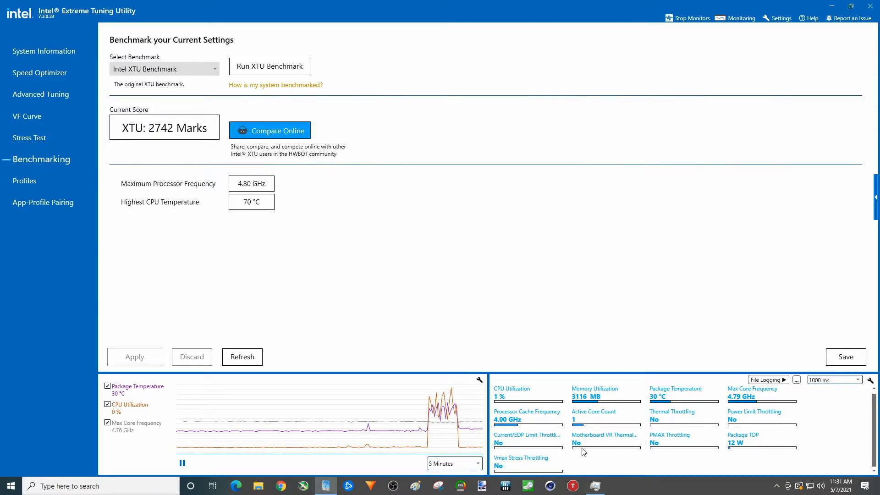
Review Cinebench R20's CPU ranking (i5-11600K at 4166 pts), then return to XTU's benchmark results
{"action": "left_click", "coordinate": [550, 487]}
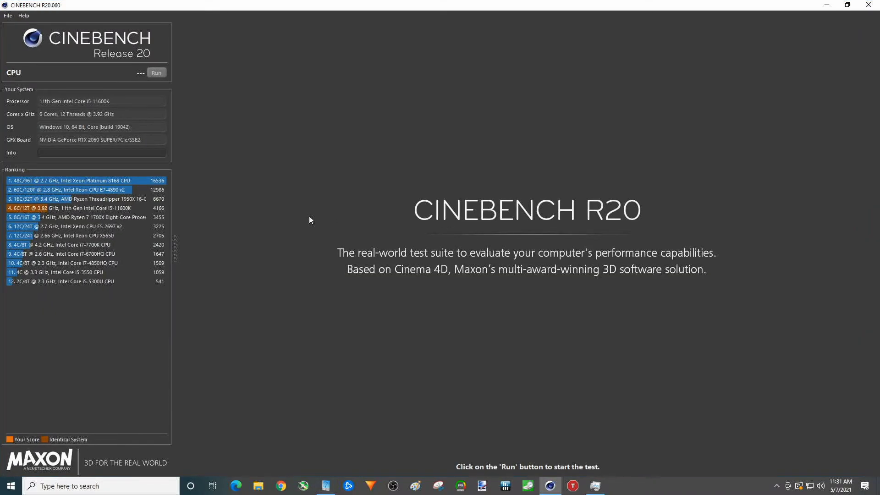
{"action": "mouse_move", "coordinate": [109, 234]}
{"action": "mouse_move", "coordinate": [161, 208]}
{"action": "left_click", "coordinate": [326, 486]}
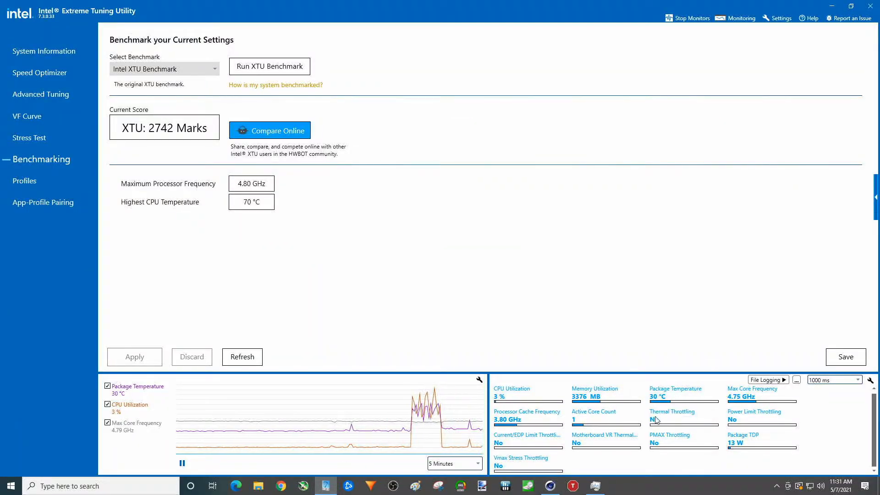
{"action": "mouse_move", "coordinate": [669, 418]}
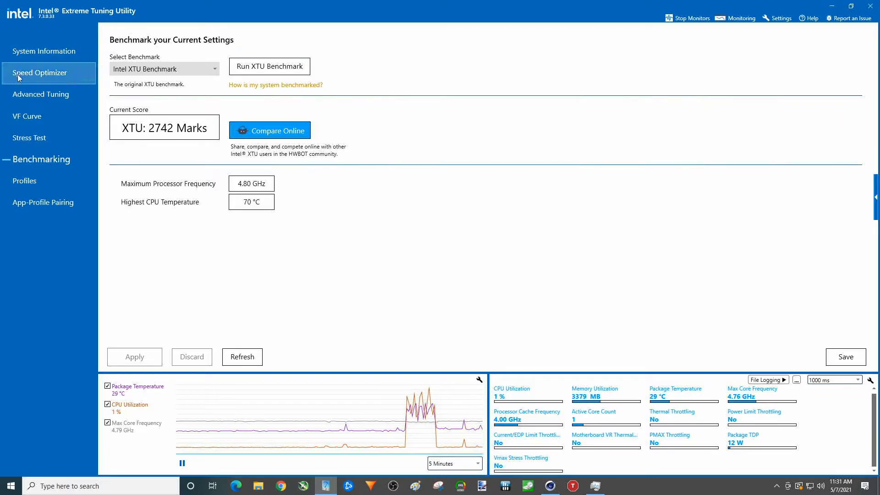
Show Advanced Tuning's active-core ratios: 49x for 1–2 cores and 46x for 3–6 cores
{"action": "left_click", "coordinate": [45, 93]}
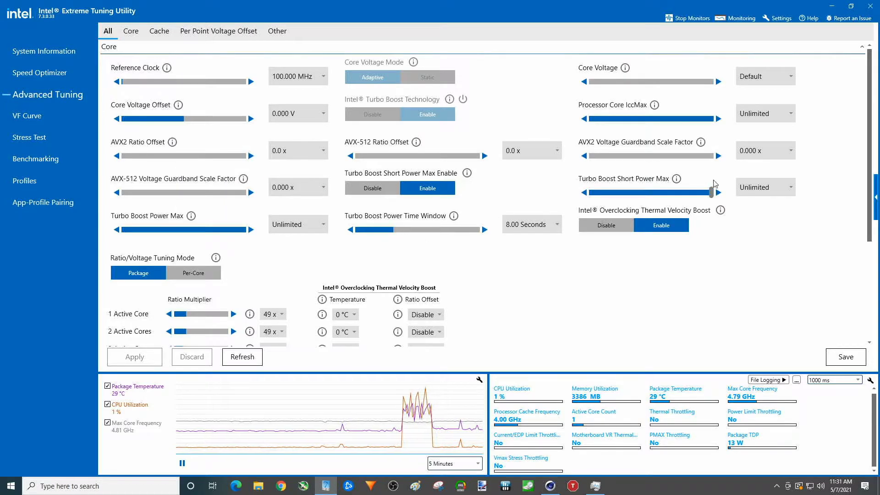
{"action": "mouse_move", "coordinate": [677, 181]}
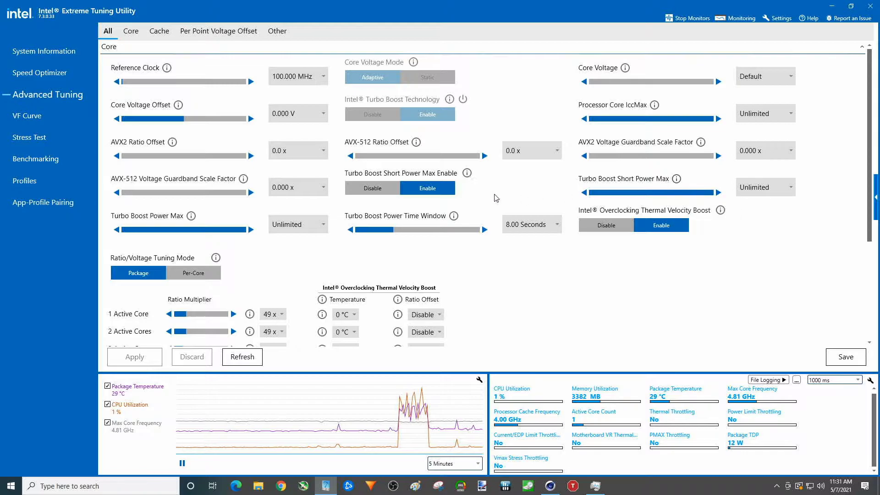
{"action": "scroll", "coordinate": [187, 217], "scroll_direction": "down", "scroll_amount": 3}
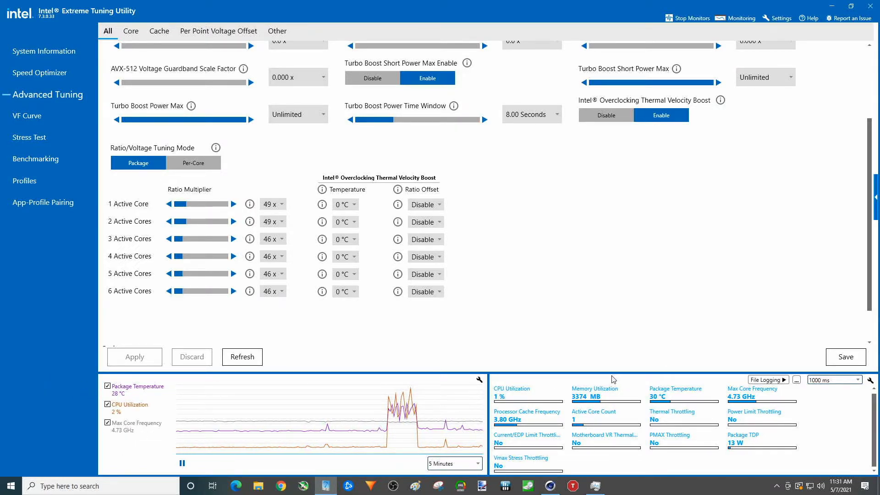
Run the Cinebench R20 CPU test, scoring 4240 pts and placing fourth in the ranking
{"action": "left_click", "coordinate": [552, 486]}
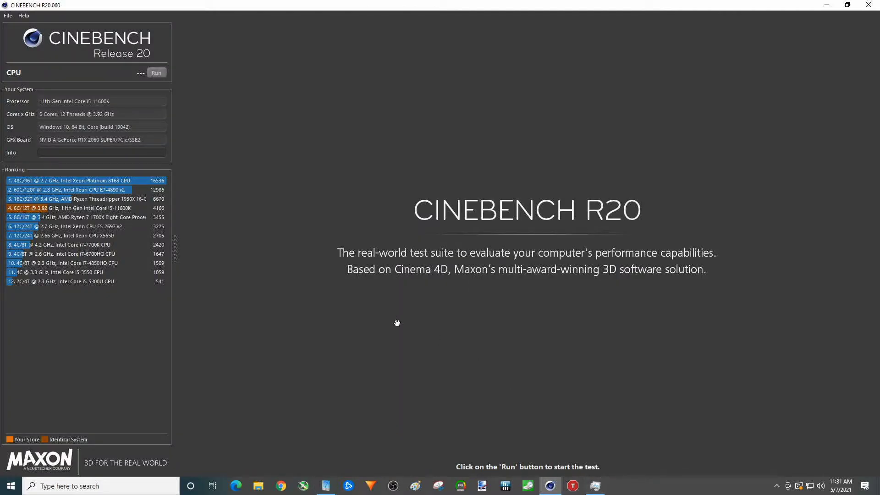
{"action": "left_click", "coordinate": [157, 72]}
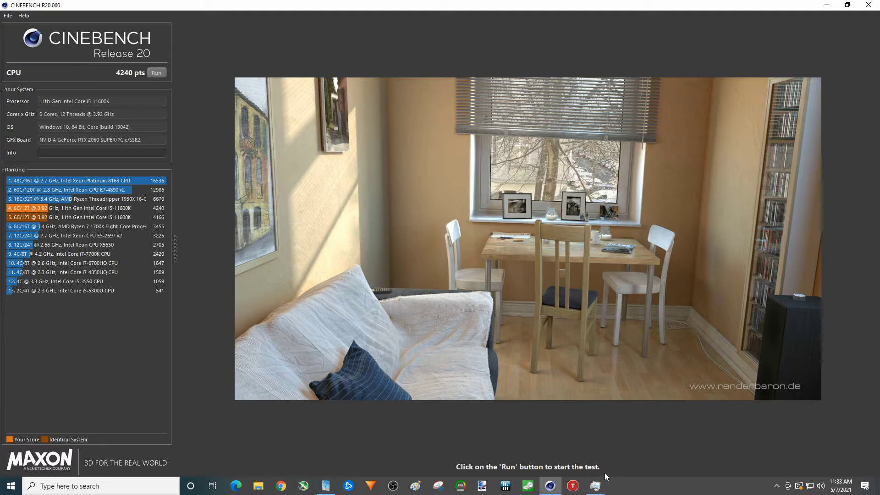
Launch ThrottleStop, check Disable Turbo and save so cores settle near 3900 MHz
{"action": "left_click", "coordinate": [573, 486]}
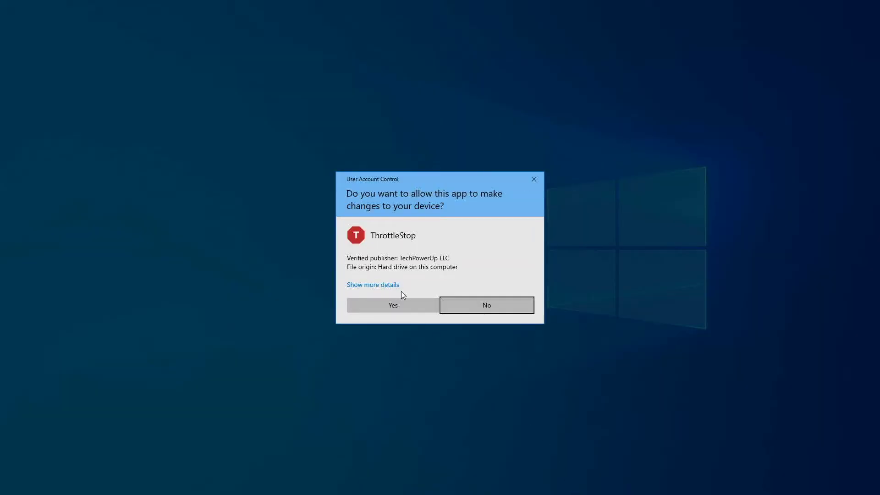
{"action": "left_click", "coordinate": [414, 309]}
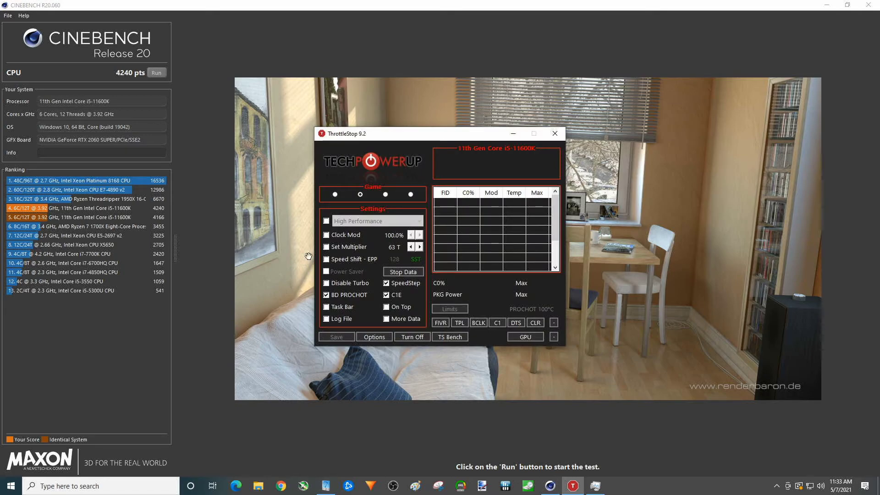
{"action": "left_click", "coordinate": [327, 284]}
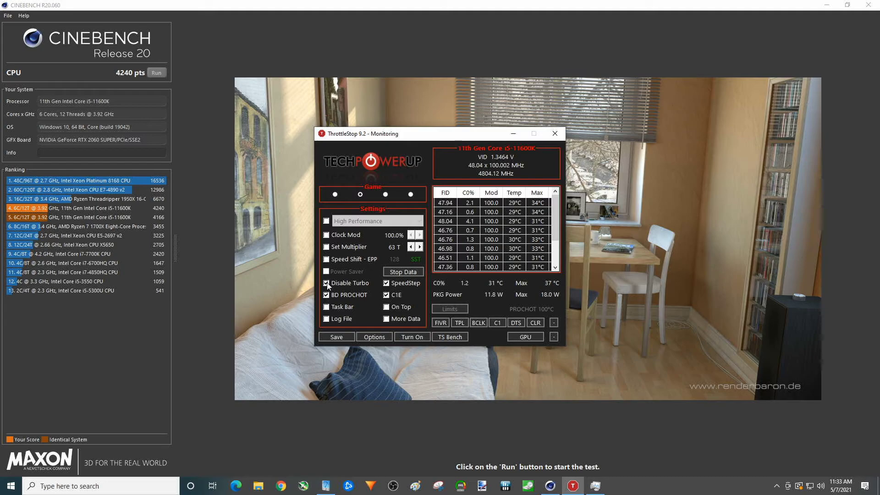
{"action": "left_click", "coordinate": [342, 337]}
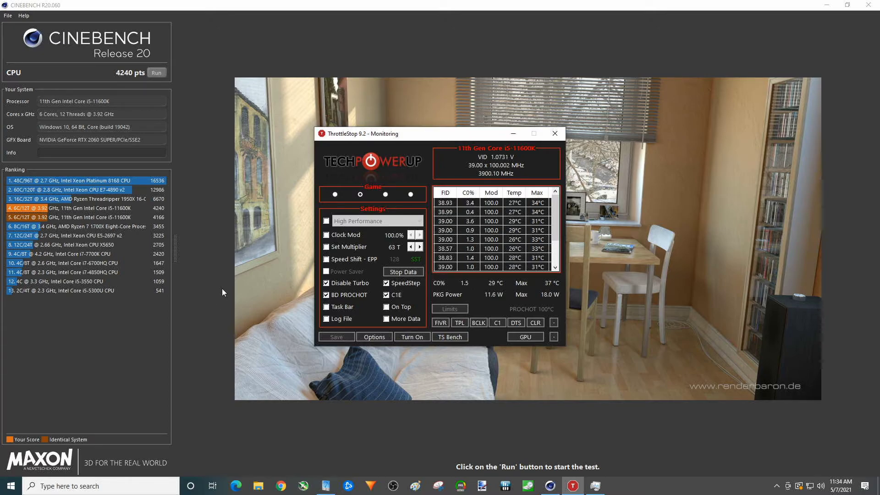
{"action": "left_click", "coordinate": [222, 292]}
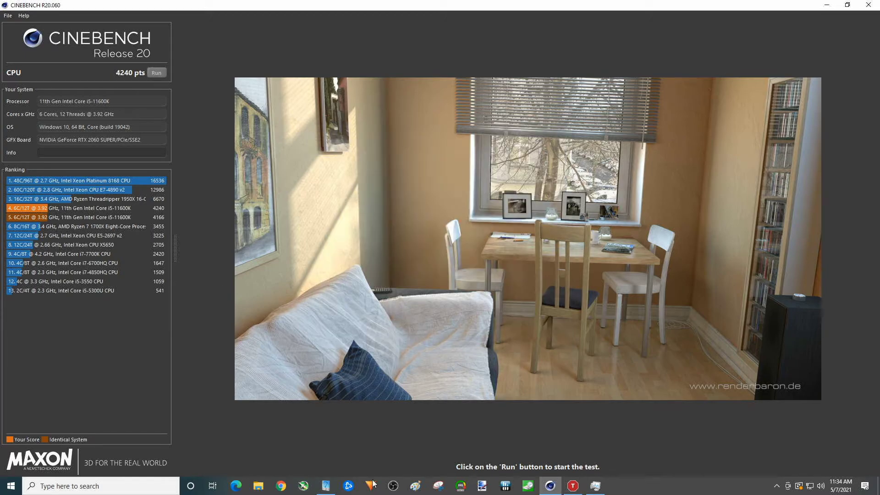
Check XTU's monitoring readings, then minimize it to bring Cinebench R20 back to the front
{"action": "left_click", "coordinate": [326, 485]}
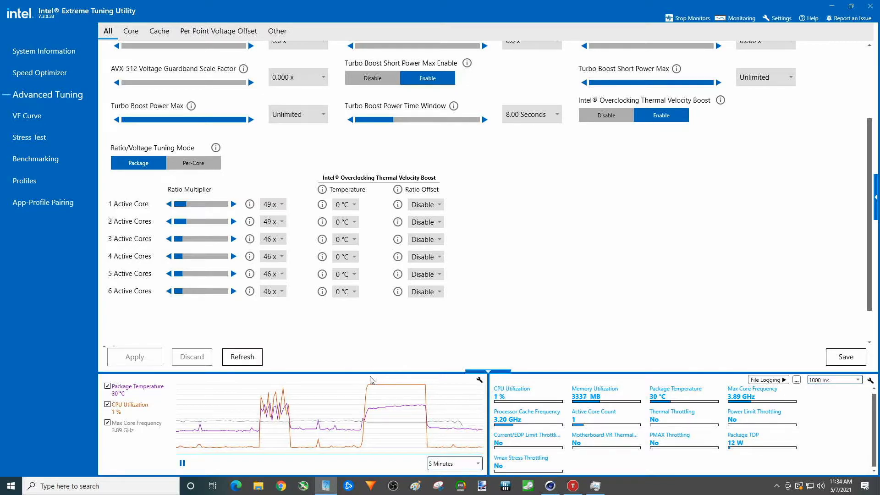
{"action": "mouse_move", "coordinate": [372, 386]}
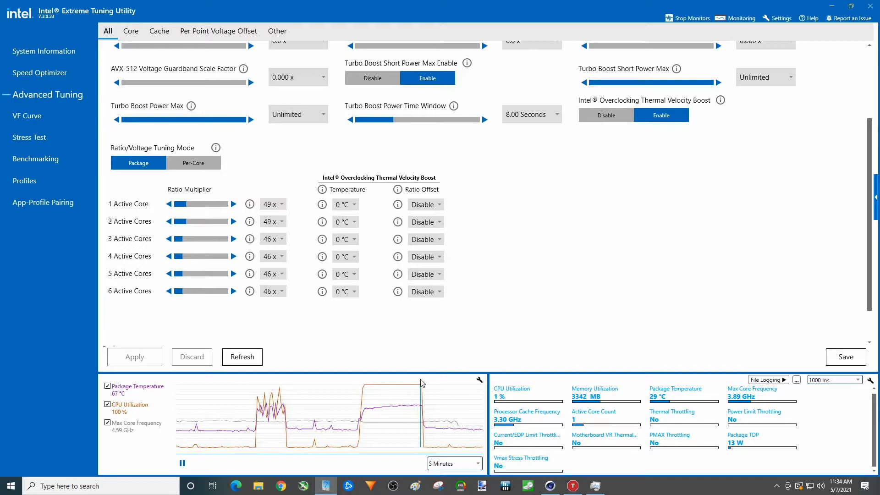
{"action": "mouse_move", "coordinate": [403, 387]}
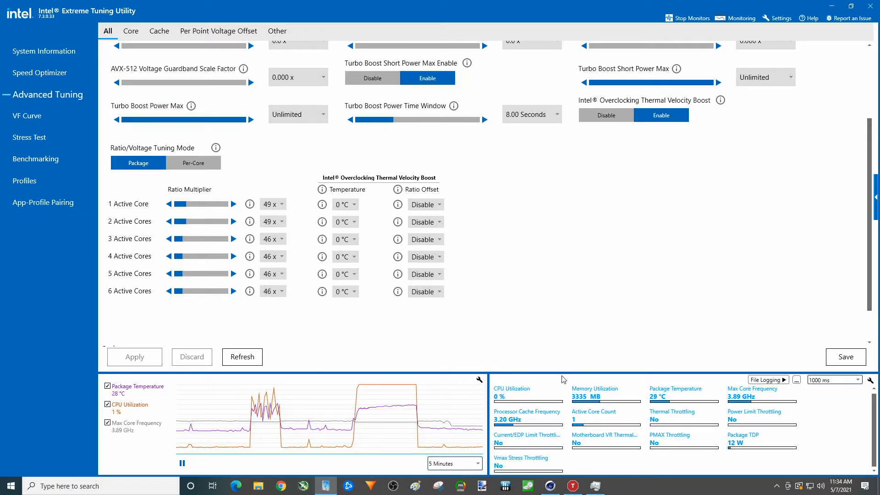
{"action": "left_click", "coordinate": [549, 486]}
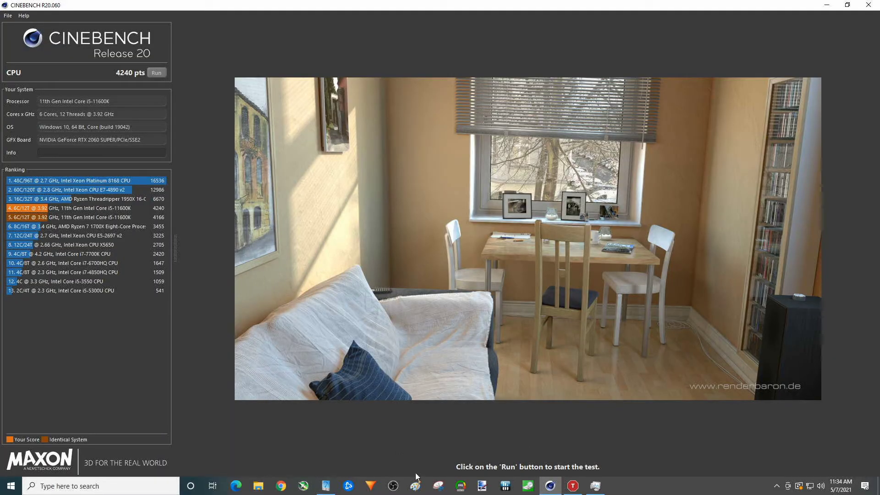
{"action": "left_click", "coordinate": [325, 487]}
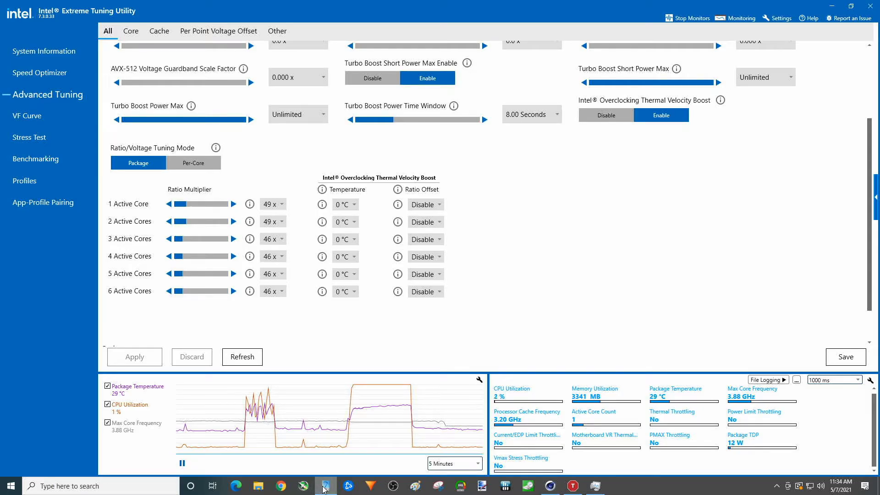
{"action": "left_click", "coordinate": [324, 487]}
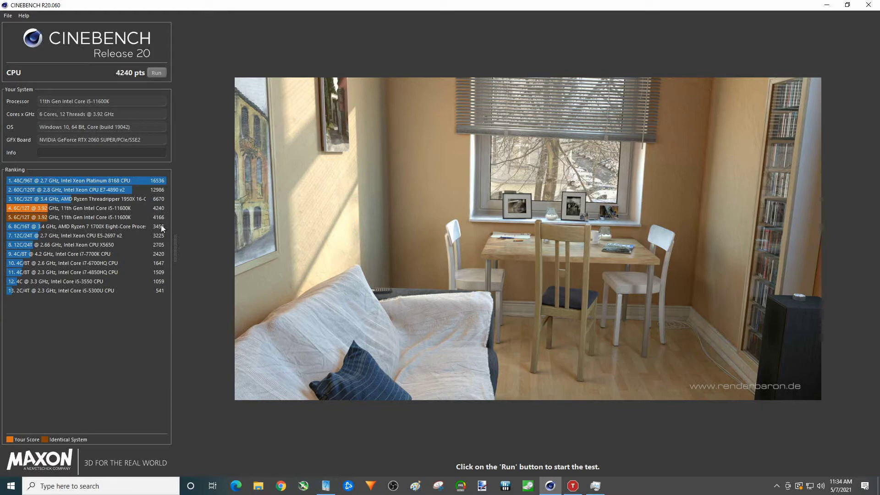
{"action": "mouse_move", "coordinate": [161, 218]}
Start the turbo-disabled Cinebench CPU run and watch XTU show 100% load at 3.89 GHz, 47 °C
{"action": "left_click", "coordinate": [159, 73]}
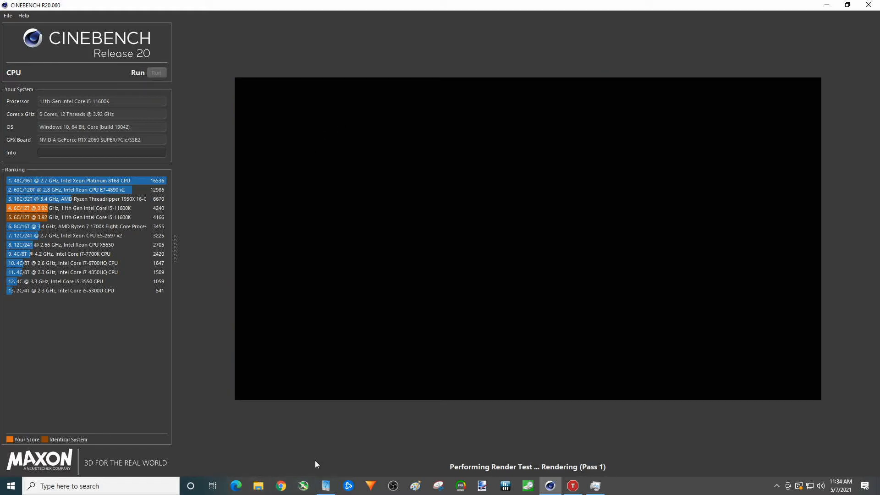
{"action": "left_click", "coordinate": [323, 485]}
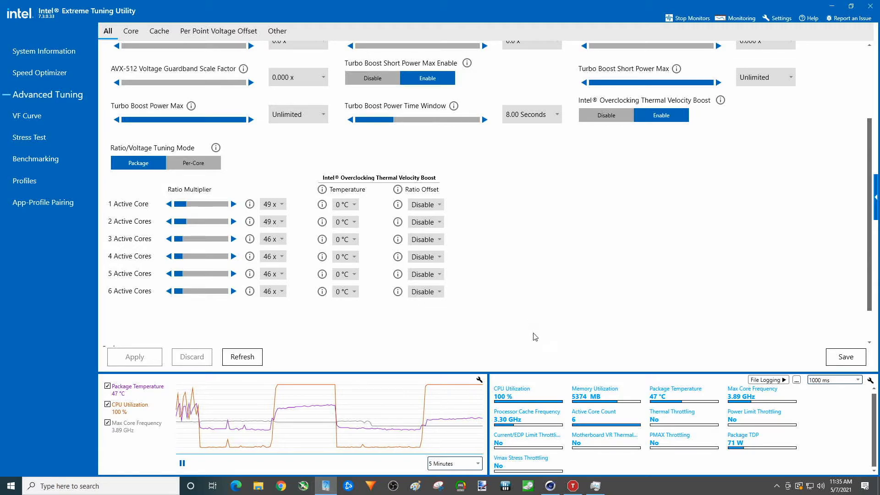
Switch between Cinebench and XTU until the turbo-off render finishes at 3567 pts, ranked fifth
{"action": "left_click", "coordinate": [550, 486]}
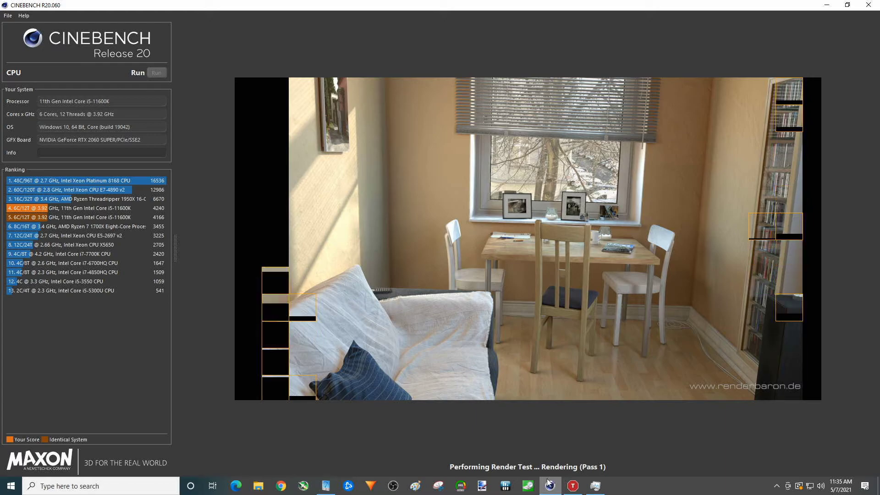
{"action": "left_click", "coordinate": [327, 485]}
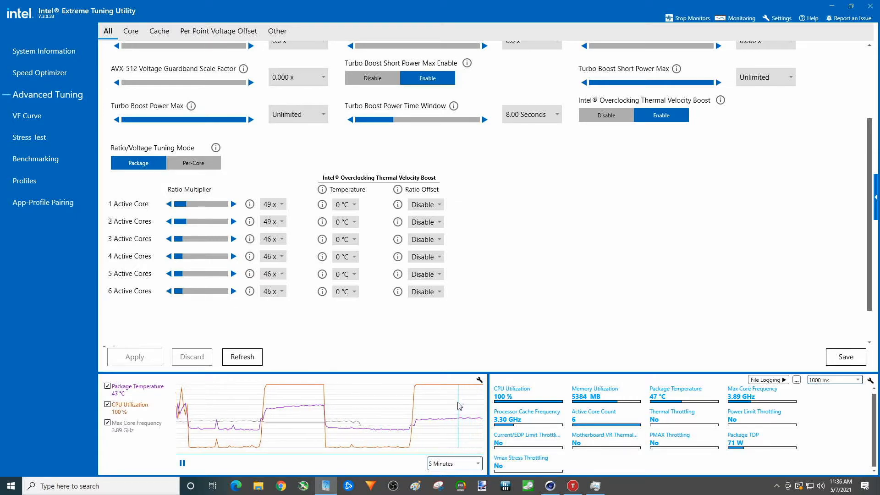
{"action": "left_click", "coordinate": [549, 487]}
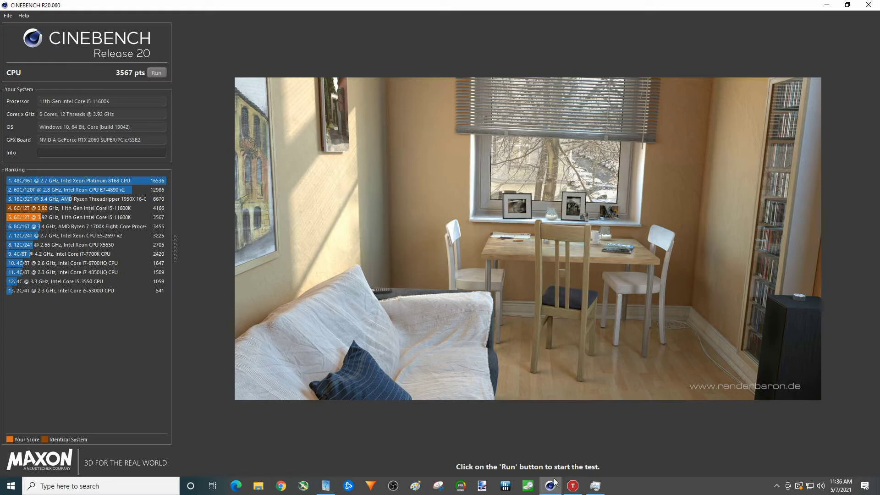
Return to XTU's Benchmarking page showing the 2742 Marks score and highlight the package temperature graph line
{"action": "left_click", "coordinate": [325, 485]}
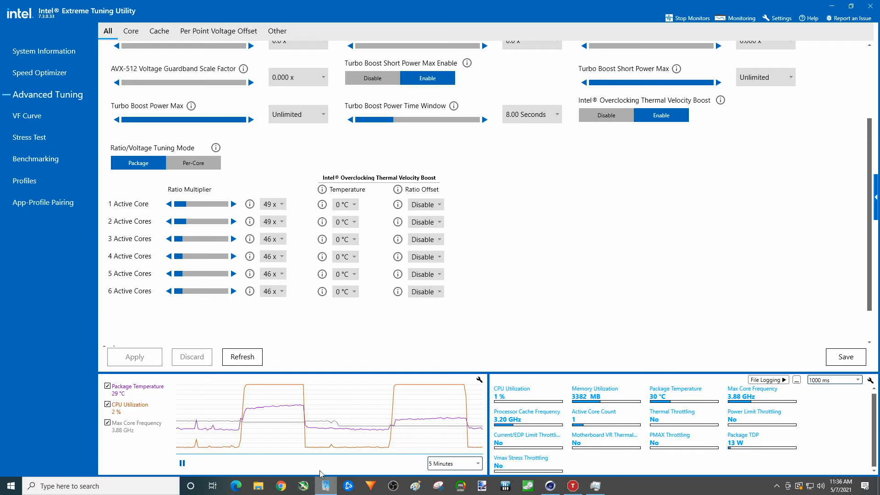
{"action": "left_click", "coordinate": [51, 50]}
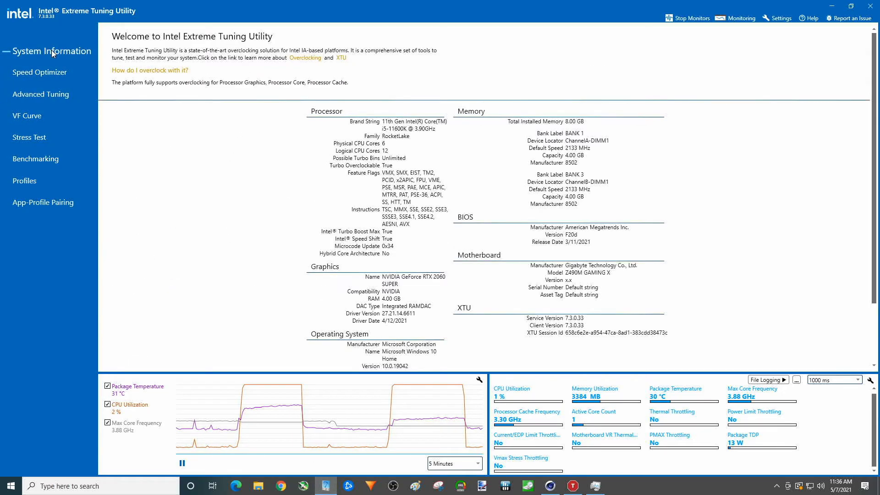
{"action": "left_click", "coordinate": [48, 72]}
{"action": "left_click", "coordinate": [51, 93]}
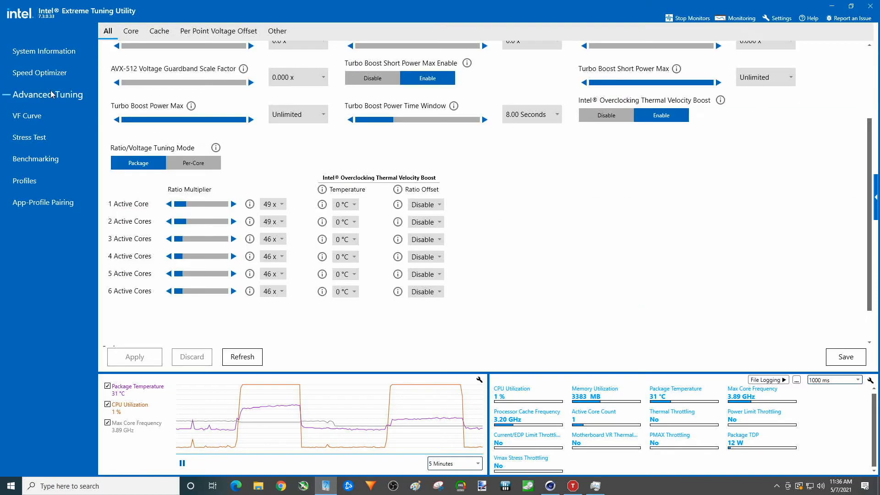
{"action": "left_click", "coordinate": [34, 159]}
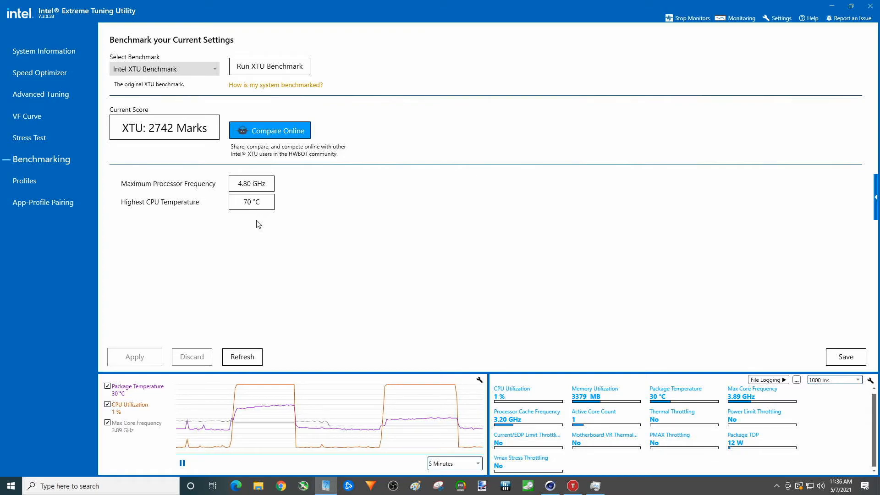
{"action": "left_click", "coordinate": [115, 397]}
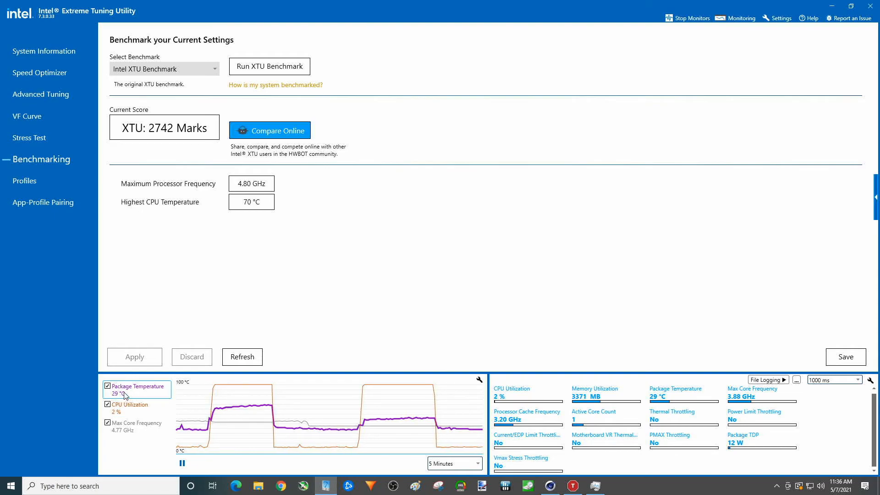
{"action": "mouse_move", "coordinate": [124, 395]}
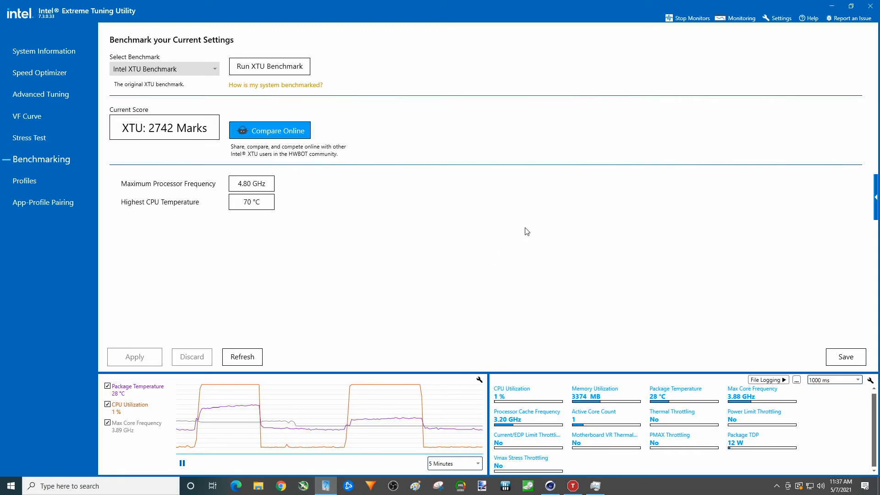
Start a new XTU benchmark run with turbo disabled
{"action": "left_click", "coordinate": [277, 69]}
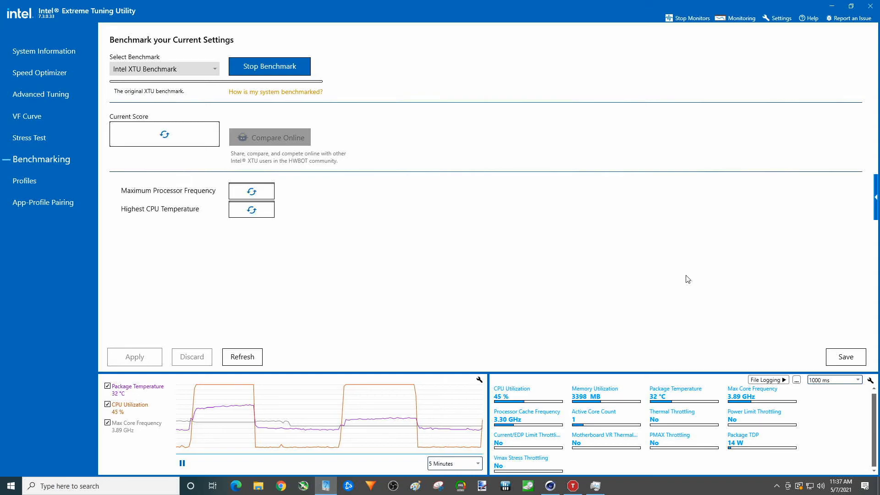